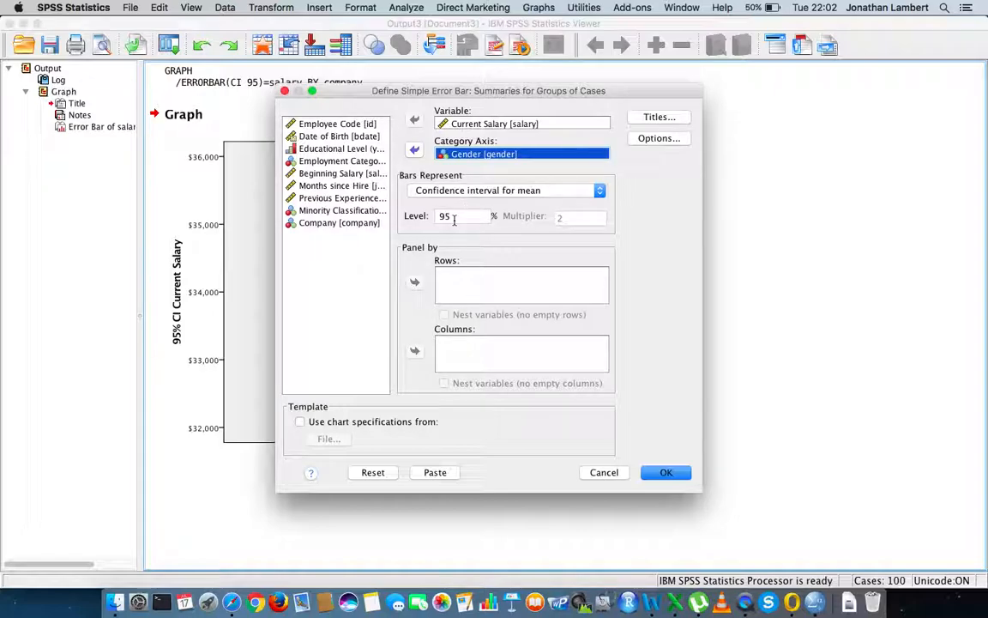
# Step: Generate the simple error bar chart of Current Salary by Gender with 95% confidence intervals for the mean
pyautogui.click(666, 472)
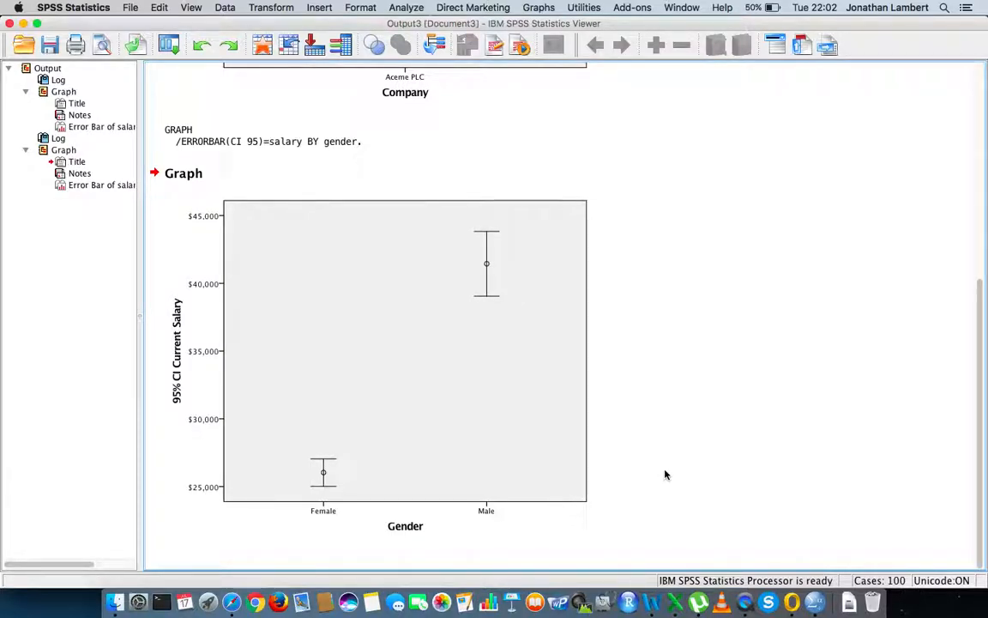
pyautogui.click(487, 312)
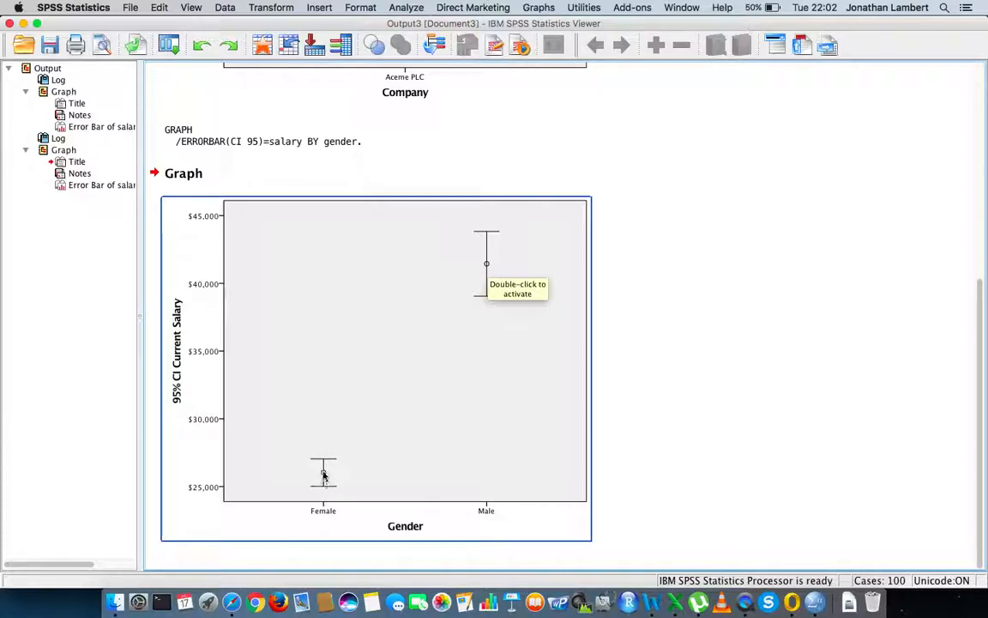
pyautogui.click(573, 281)
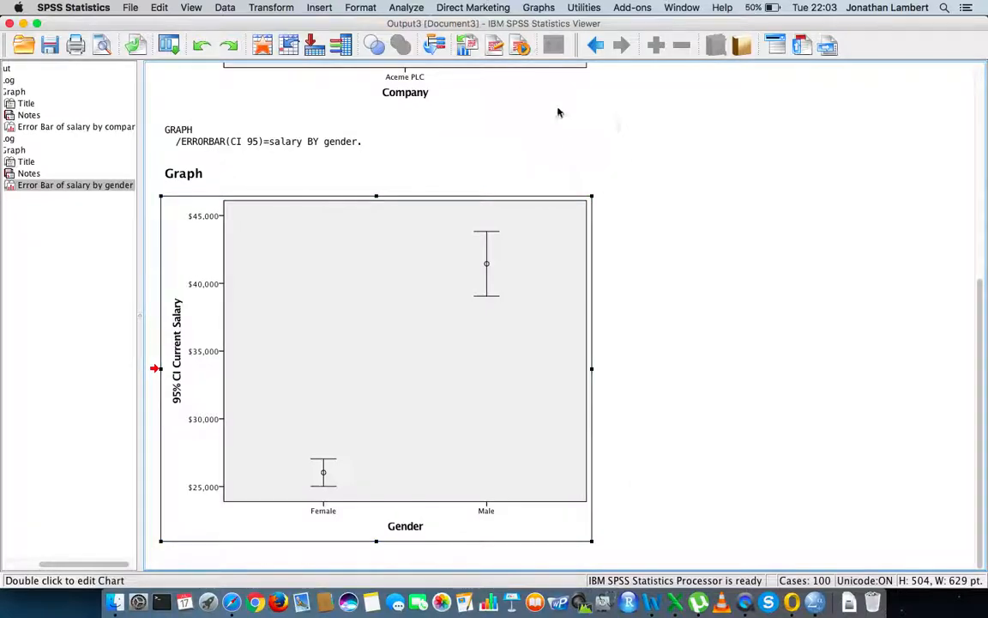
# Step: Create a simple error bar chart of Current Salary by Gender with bars representing the standard deviation, multiplier 1
pyautogui.click(539, 8)
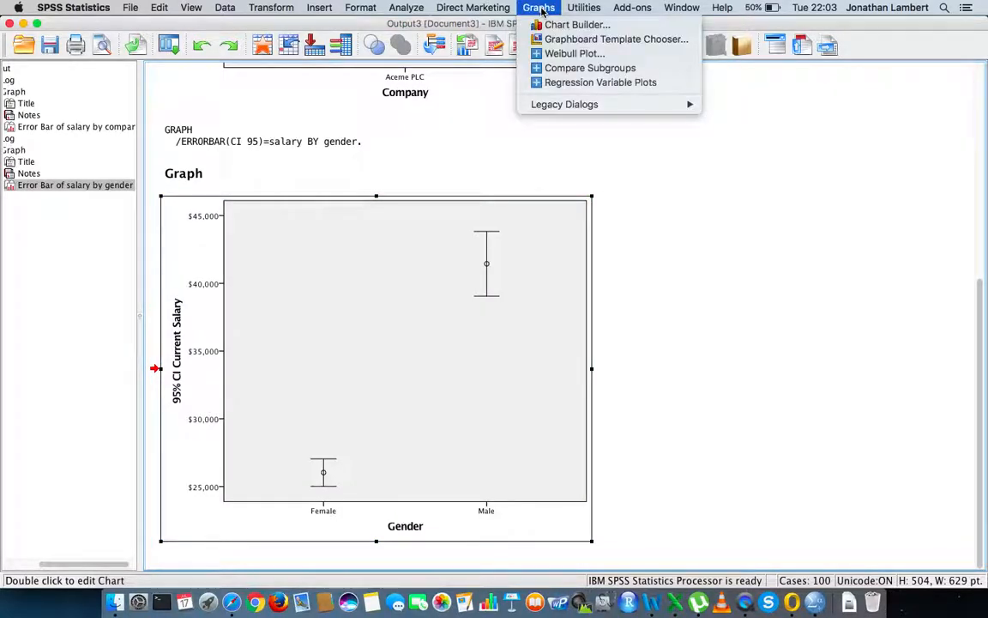
pyautogui.moveTo(596, 104)
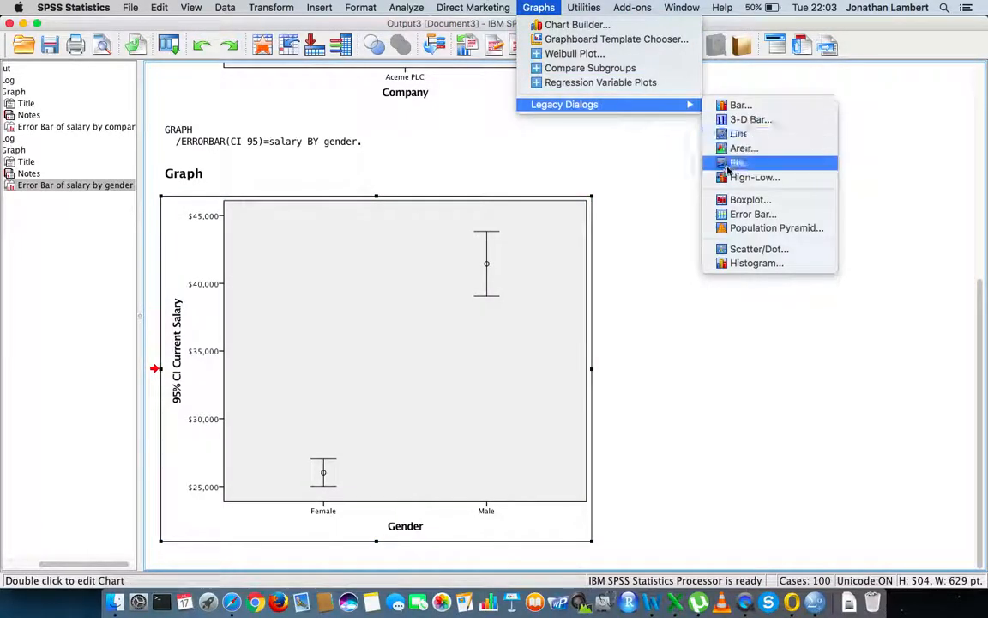
pyautogui.click(746, 214)
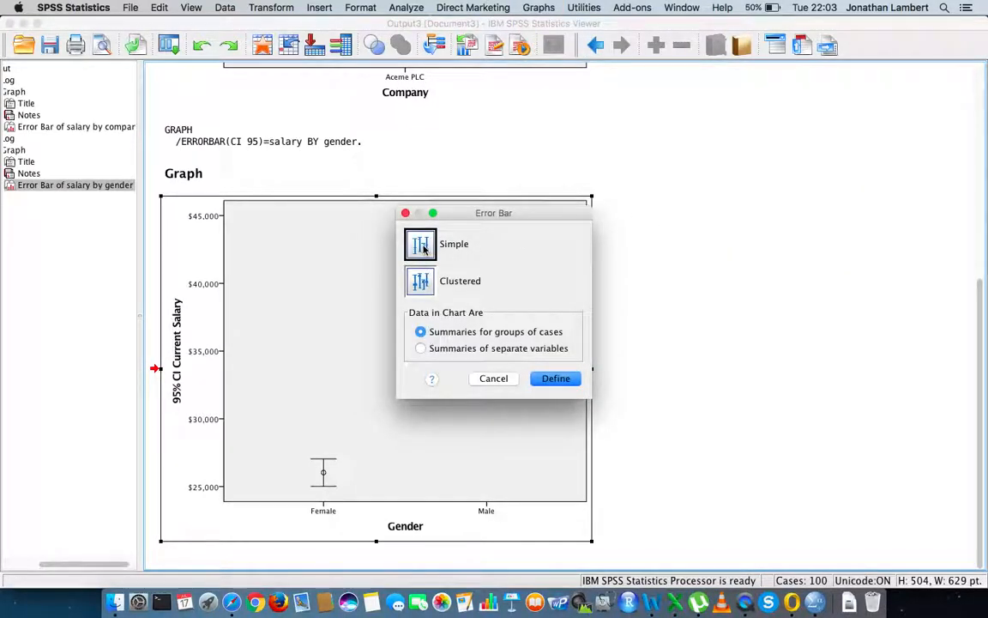
pyautogui.click(554, 382)
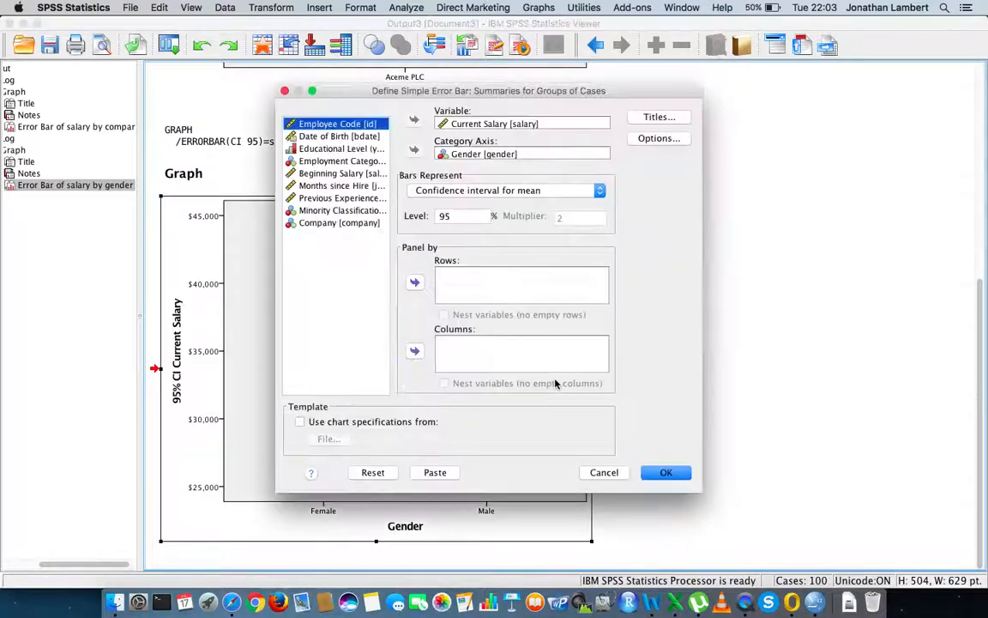
pyautogui.click(600, 194)
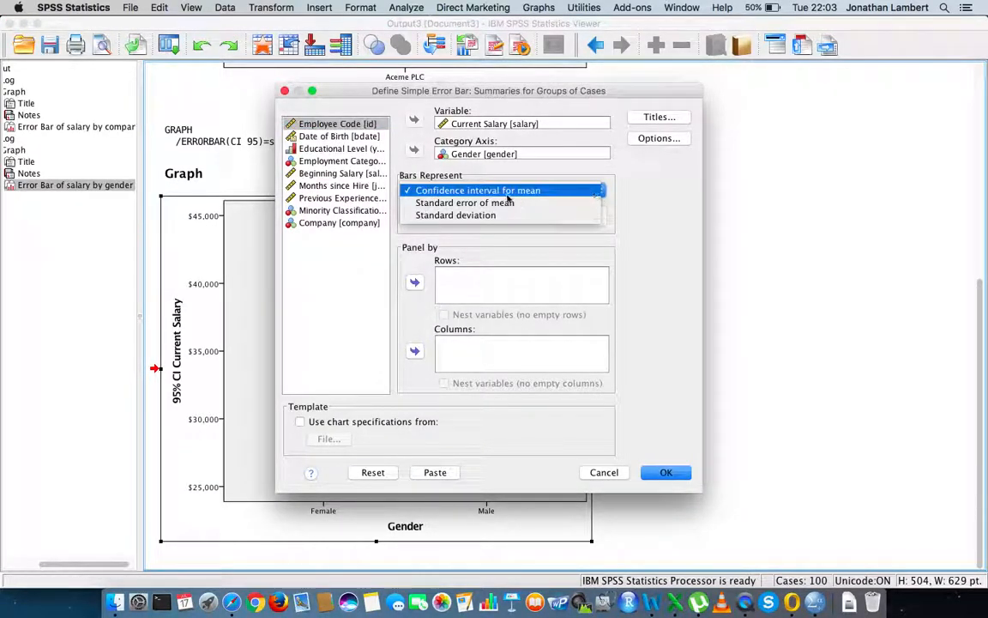
pyautogui.click(482, 215)
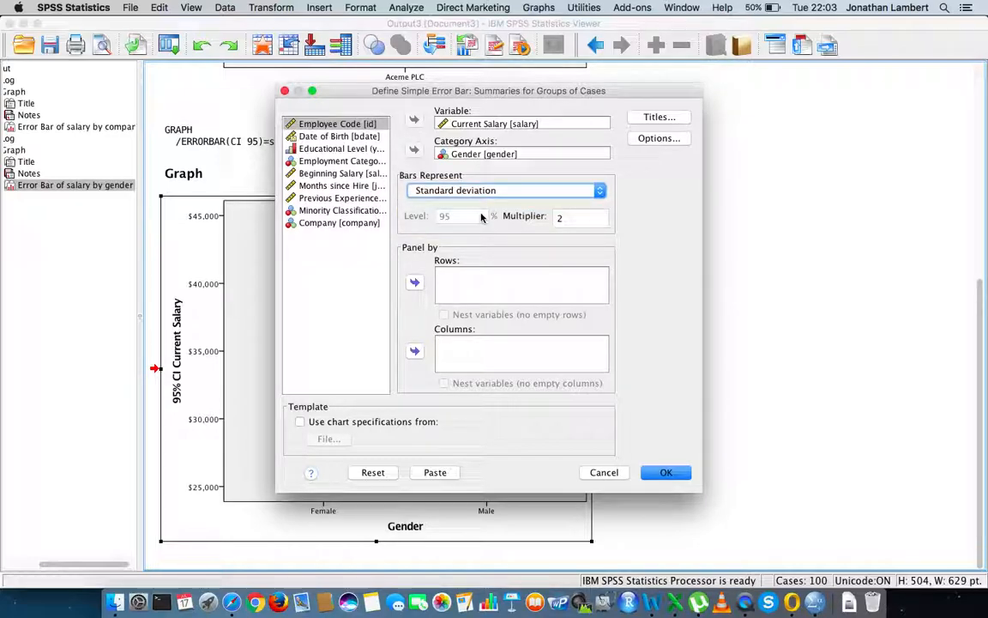
pyautogui.doubleClick(570, 217)
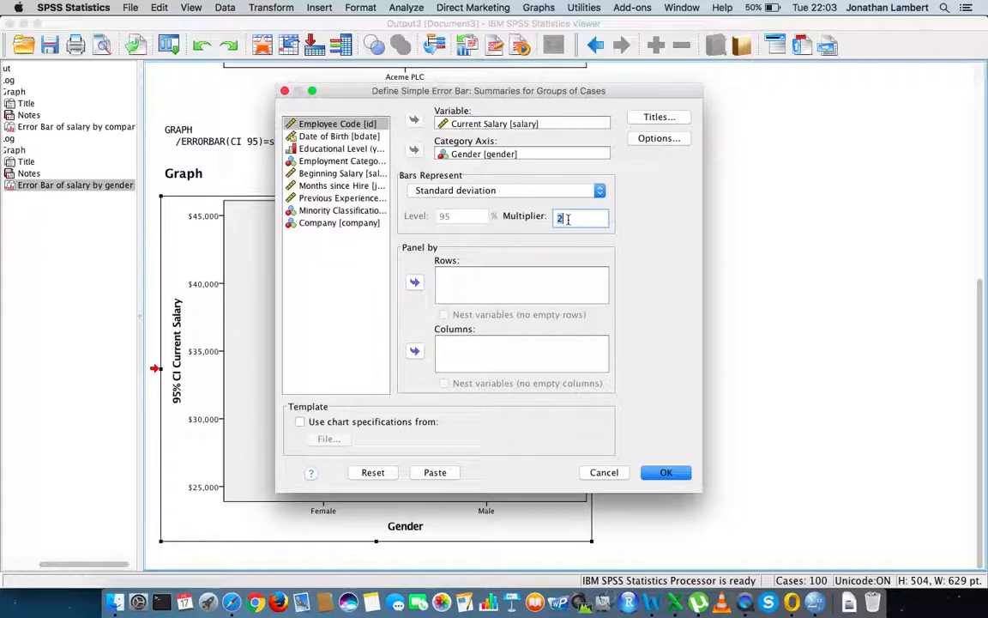
pyautogui.write('1')
pyautogui.click(668, 472)
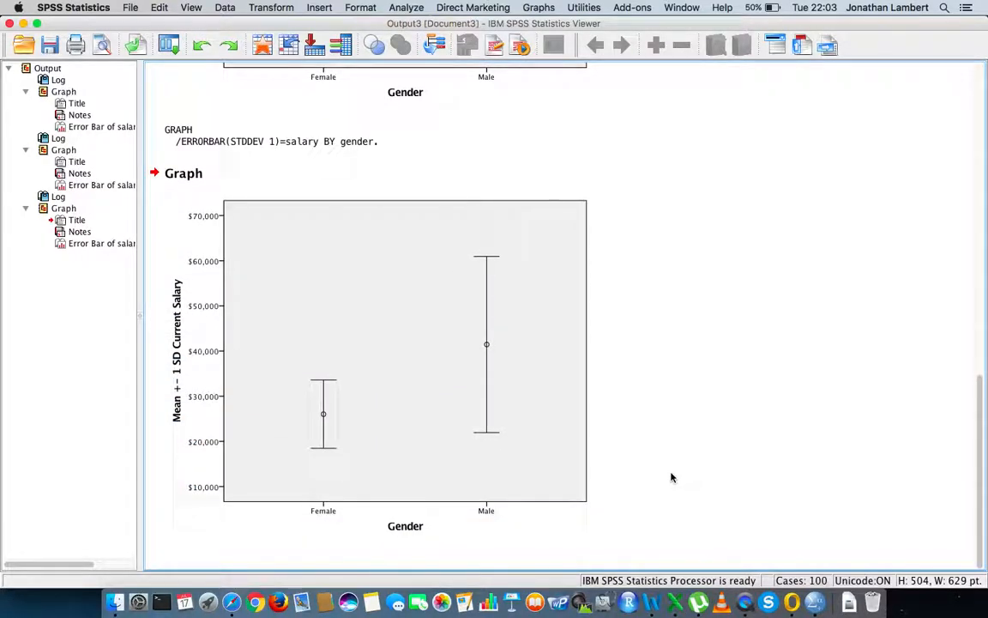
# Step: Compare the standard deviation error bar chart with the 95% confidence interval chart of salary by gender
pyautogui.click(424, 459)
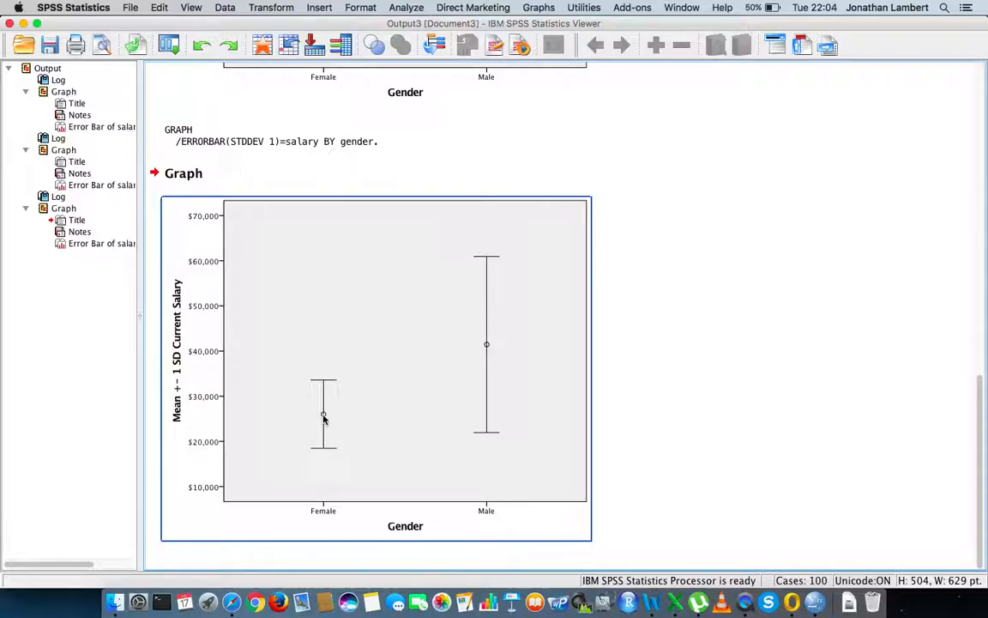
pyautogui.doubleClick(334, 436)
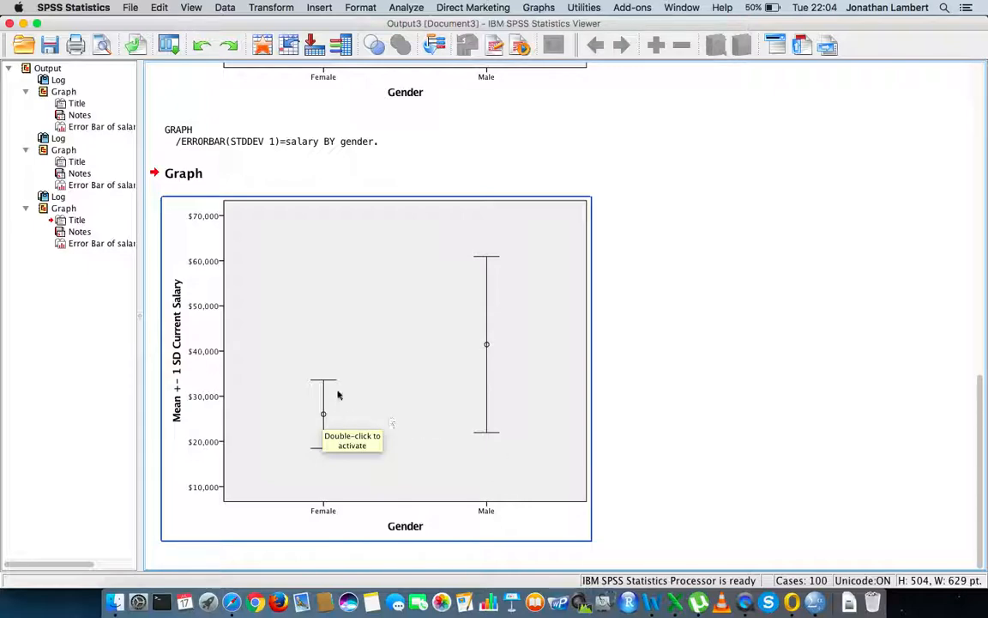
pyautogui.click(428, 370)
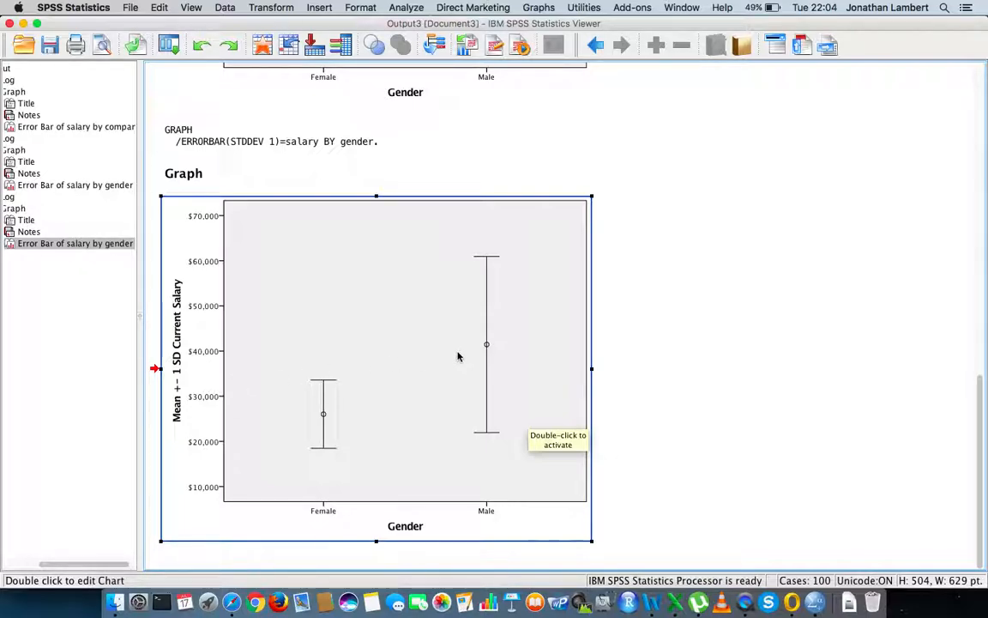
pyautogui.scroll(10, 457, 356)
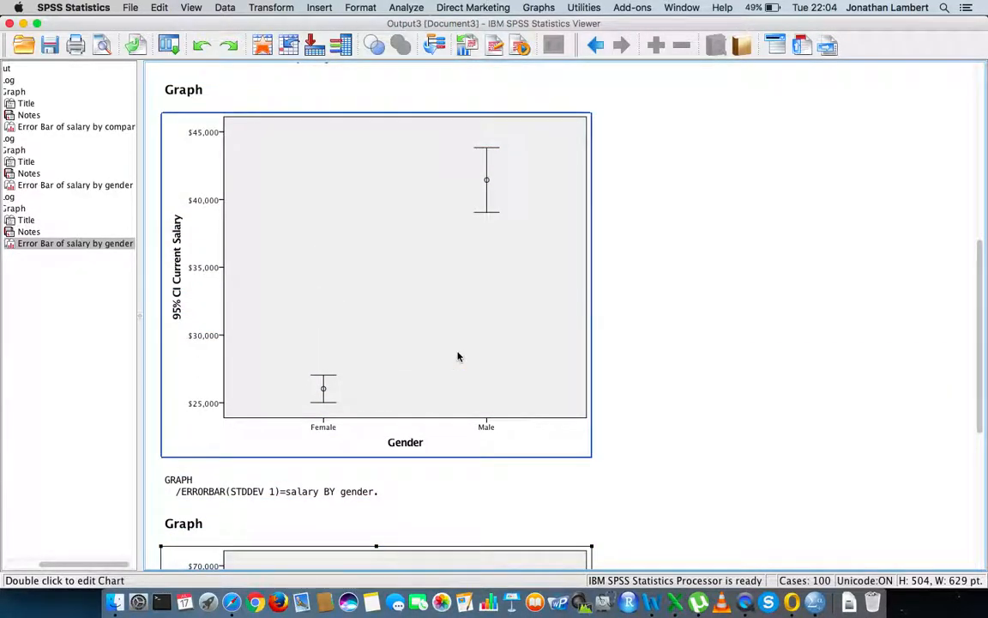
pyautogui.scroll(2, 457, 356)
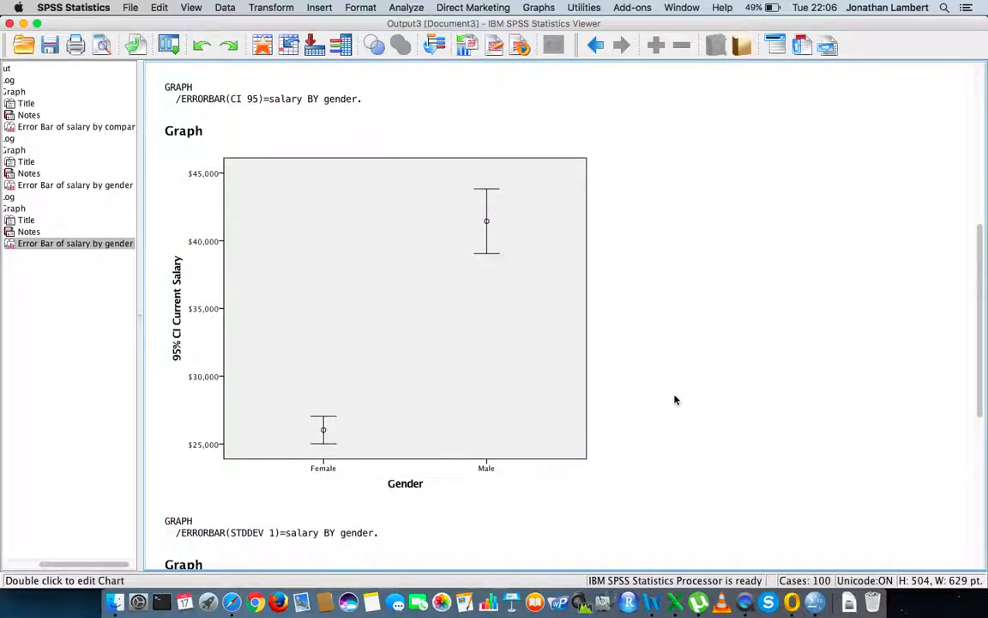
pyautogui.scroll(-5, 674, 400)
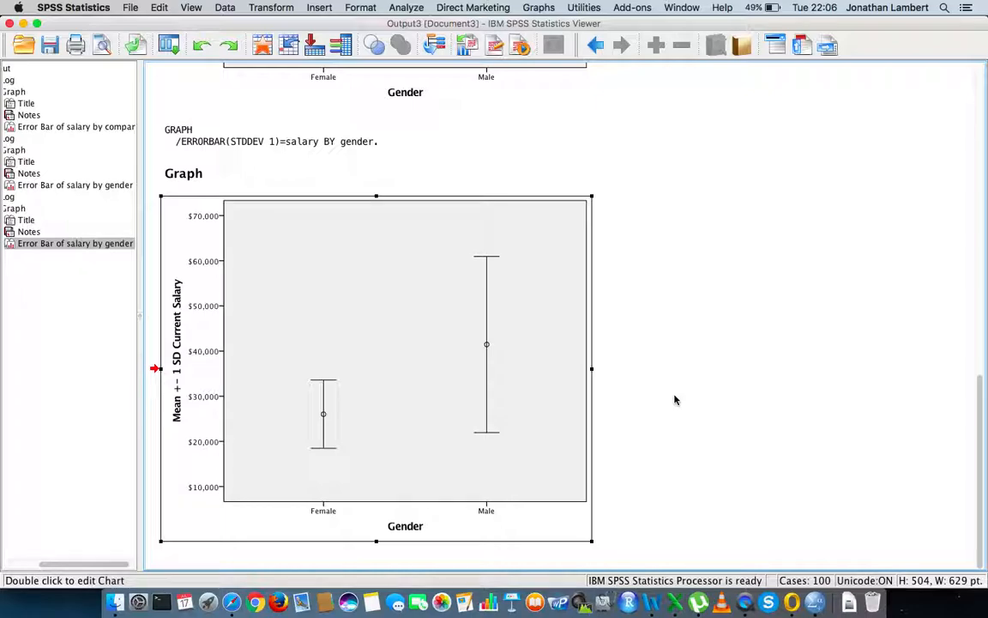
# Step: Create a simple error bar chart of Current Salary by Gender with bars representing the standard error of mean
pyautogui.click(549, 12)
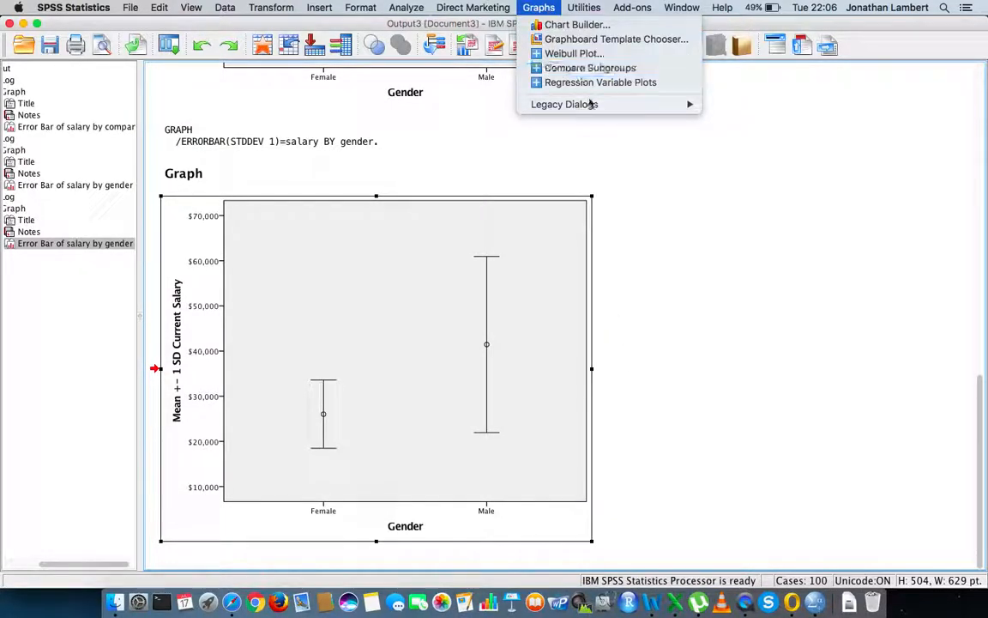
pyautogui.moveTo(591, 103)
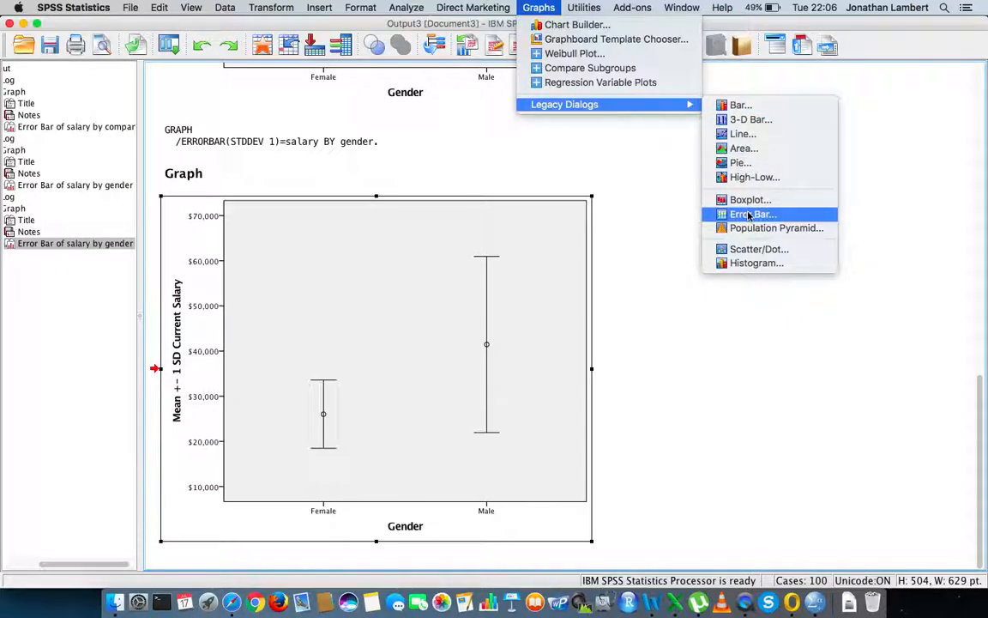
pyautogui.click(749, 215)
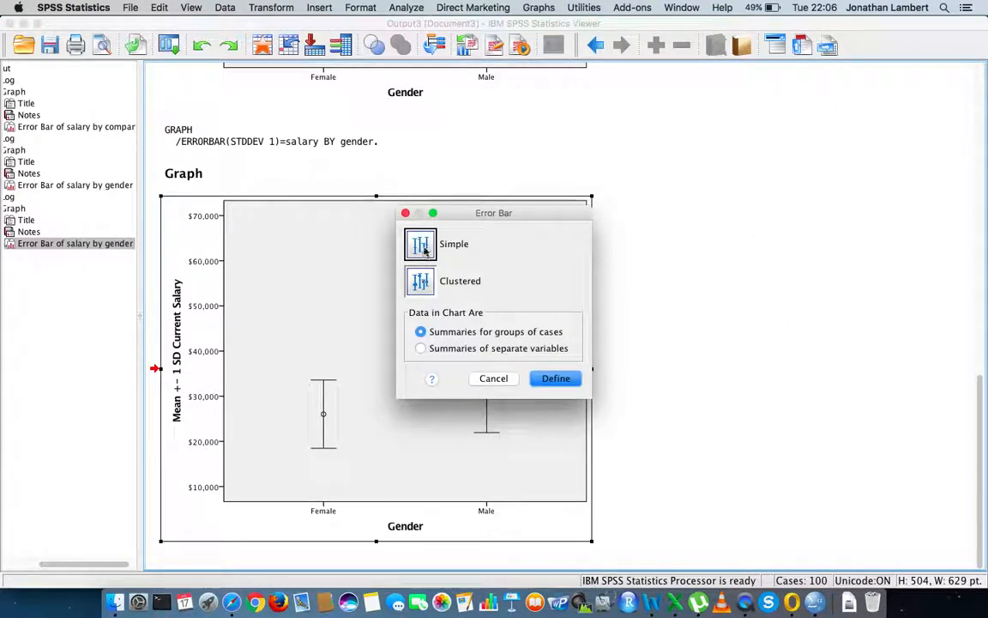
pyautogui.click(554, 379)
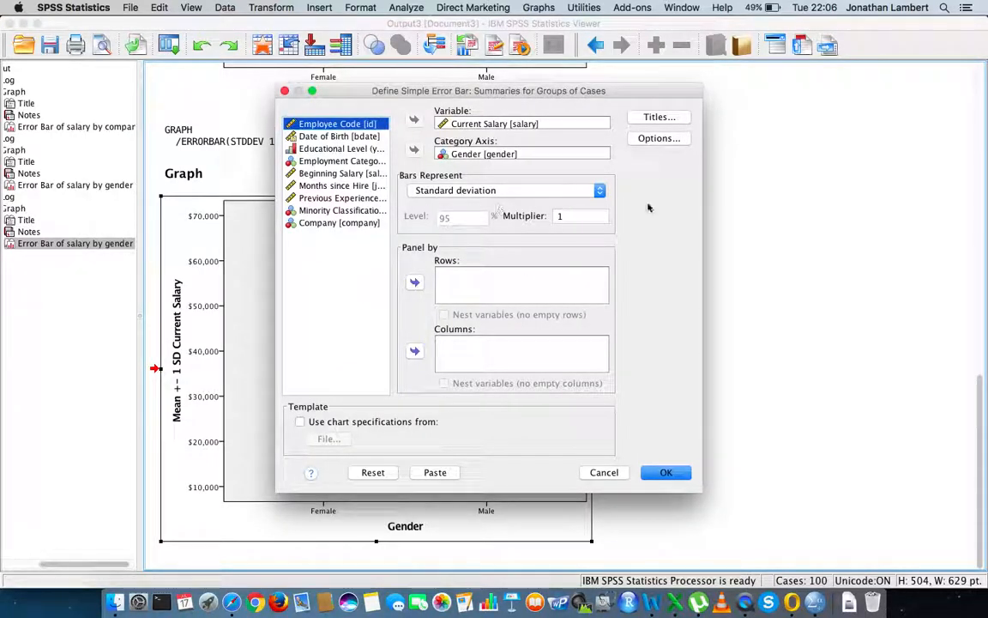
pyautogui.click(599, 191)
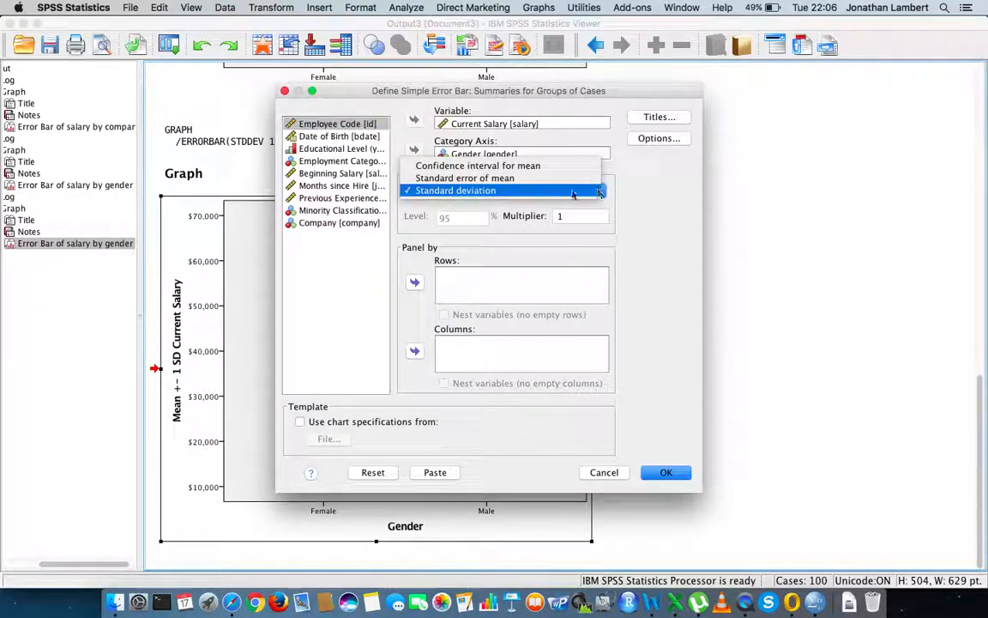
pyautogui.click(516, 179)
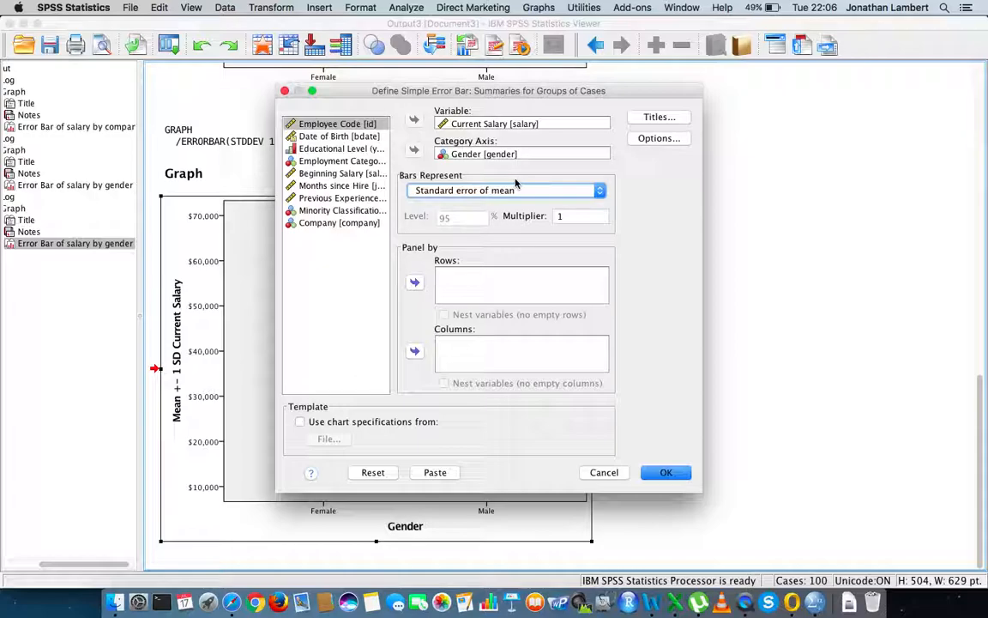
pyautogui.click(665, 472)
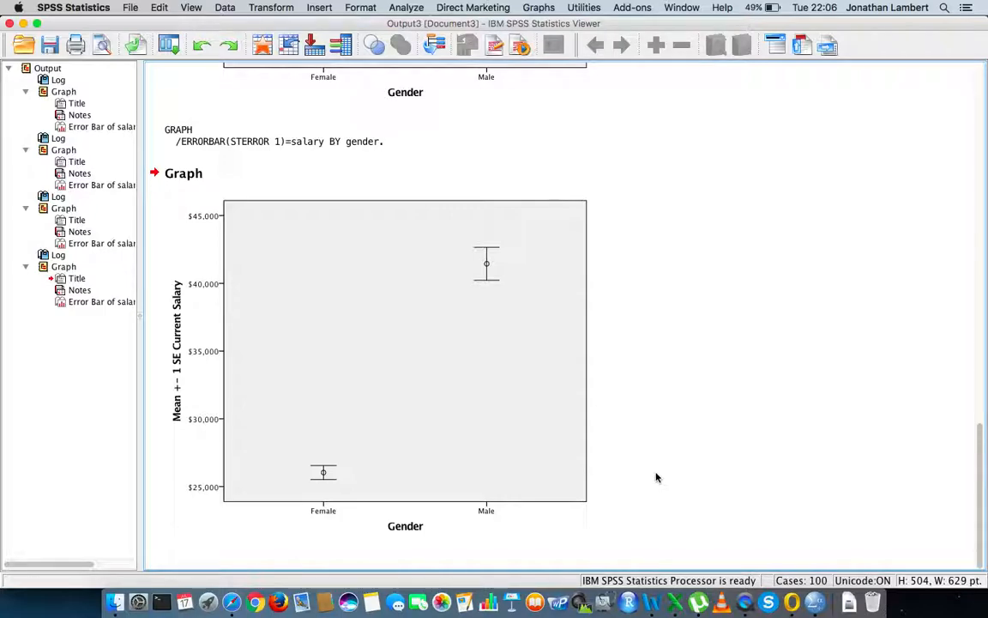
# Step: Examine the standard error chart and compare its bars with the confidence interval and standard deviation charts by gender
pyautogui.click(532, 480)
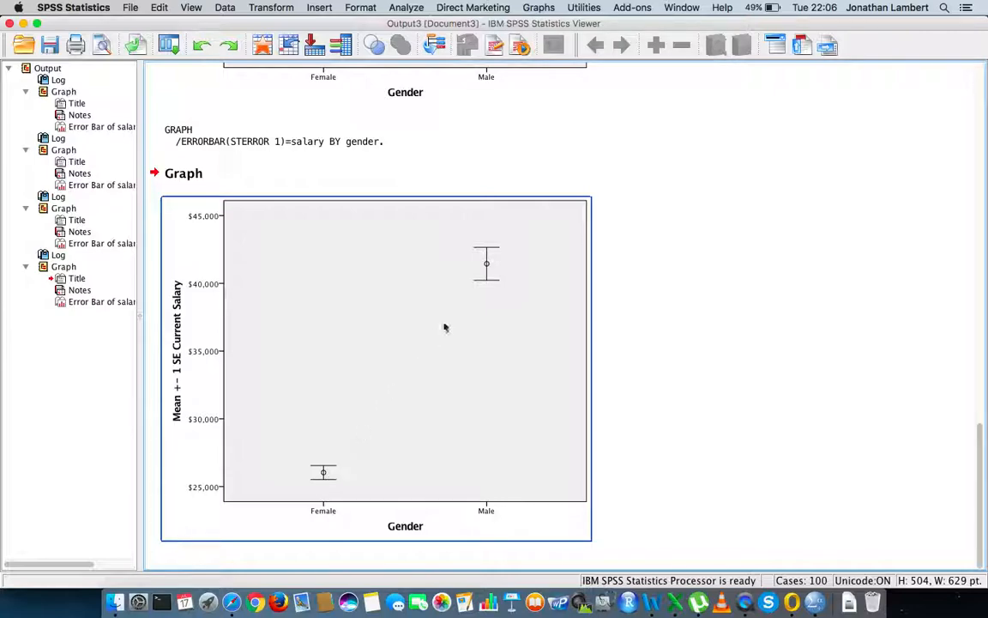
pyautogui.click(611, 264)
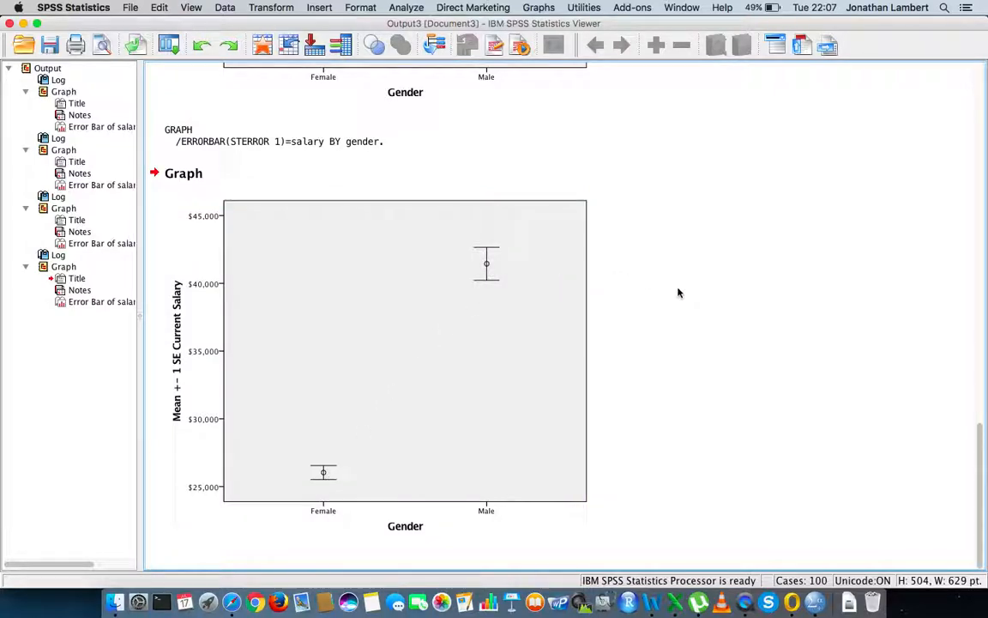
pyautogui.scroll(10, 678, 293)
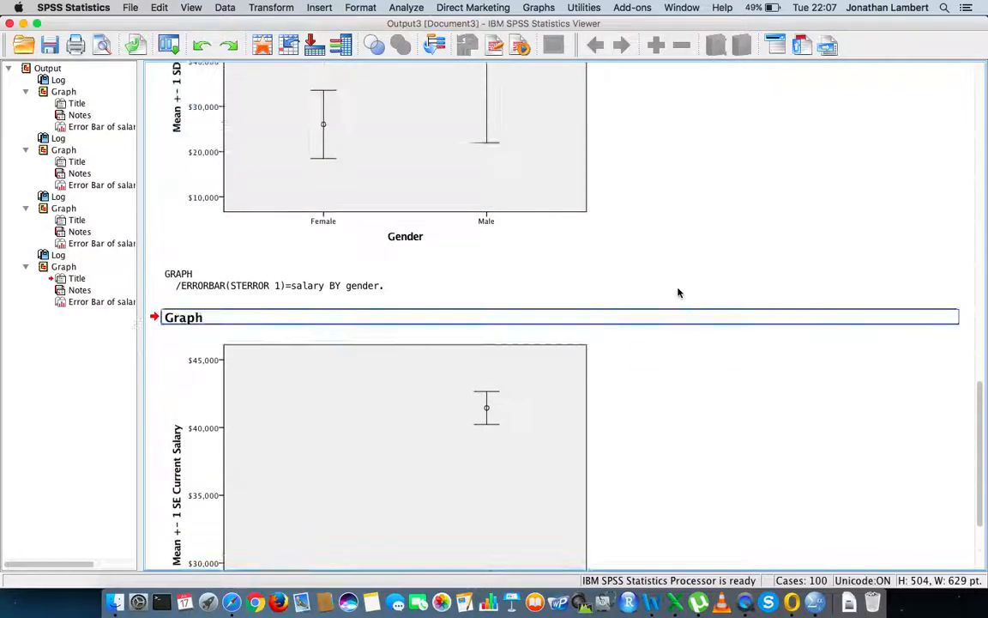
pyautogui.scroll(10, 677, 293)
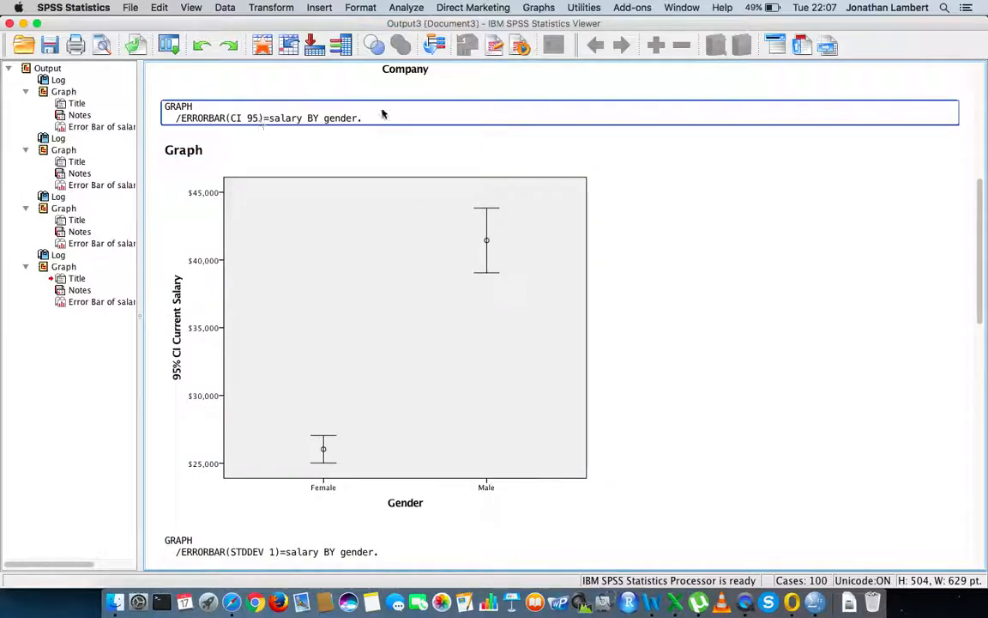
pyautogui.scroll(-10, 458, 259)
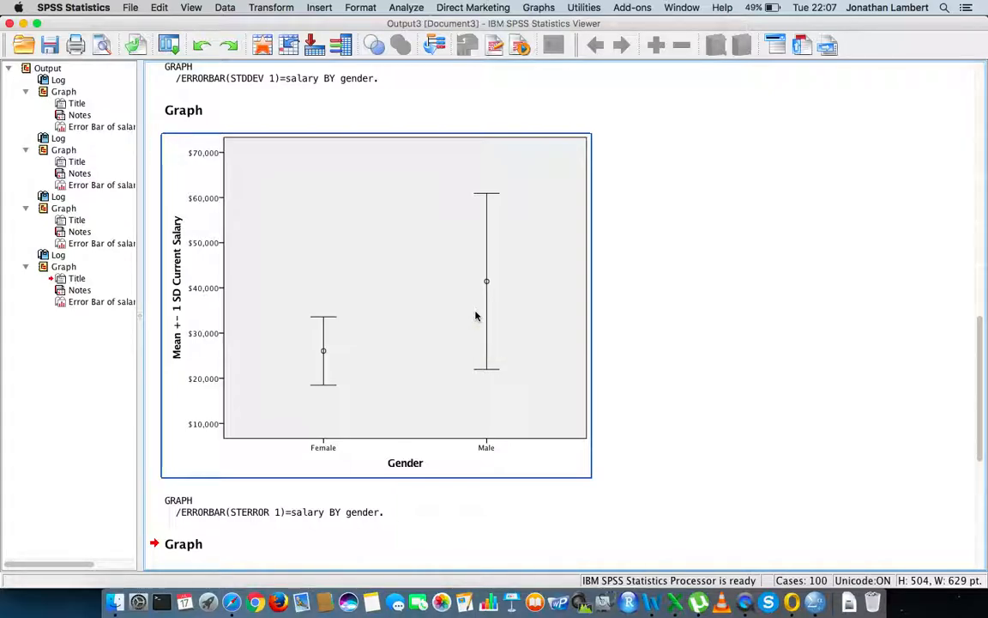
pyautogui.scroll(-10, 476, 316)
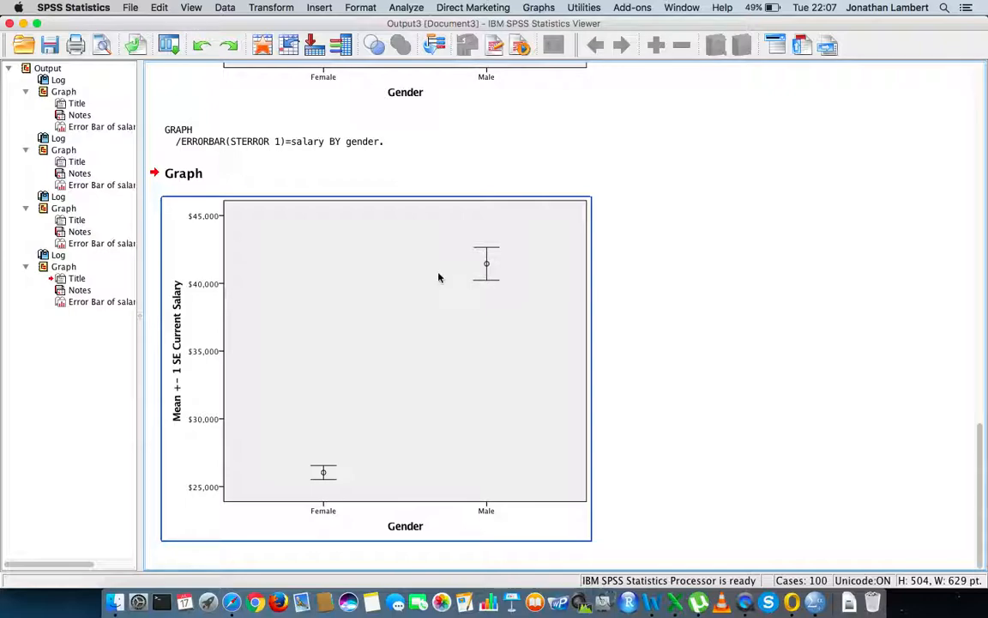
pyautogui.click(676, 260)
pyautogui.click(419, 531)
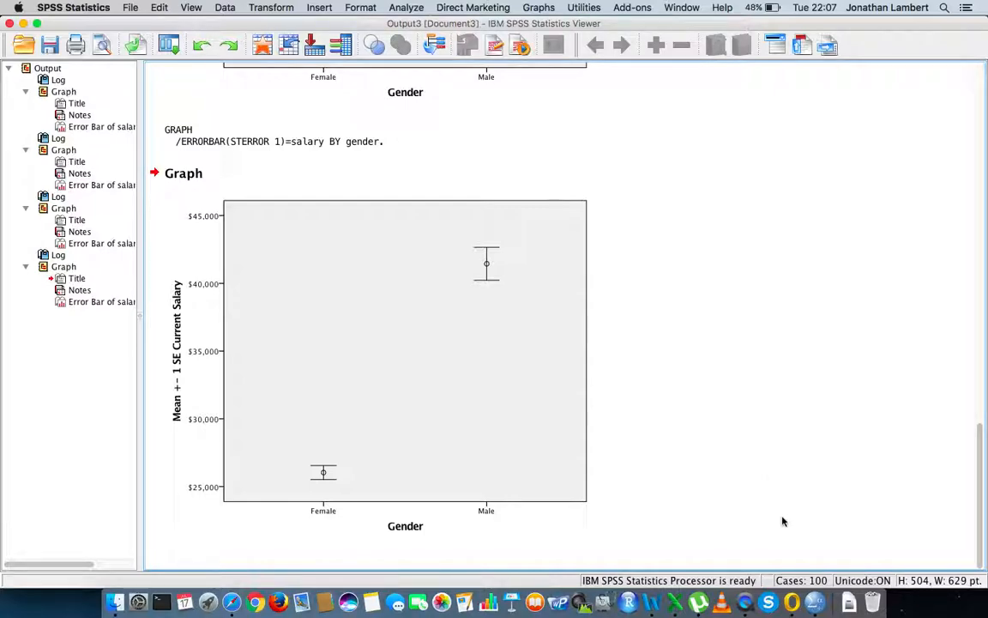
pyautogui.click(448, 269)
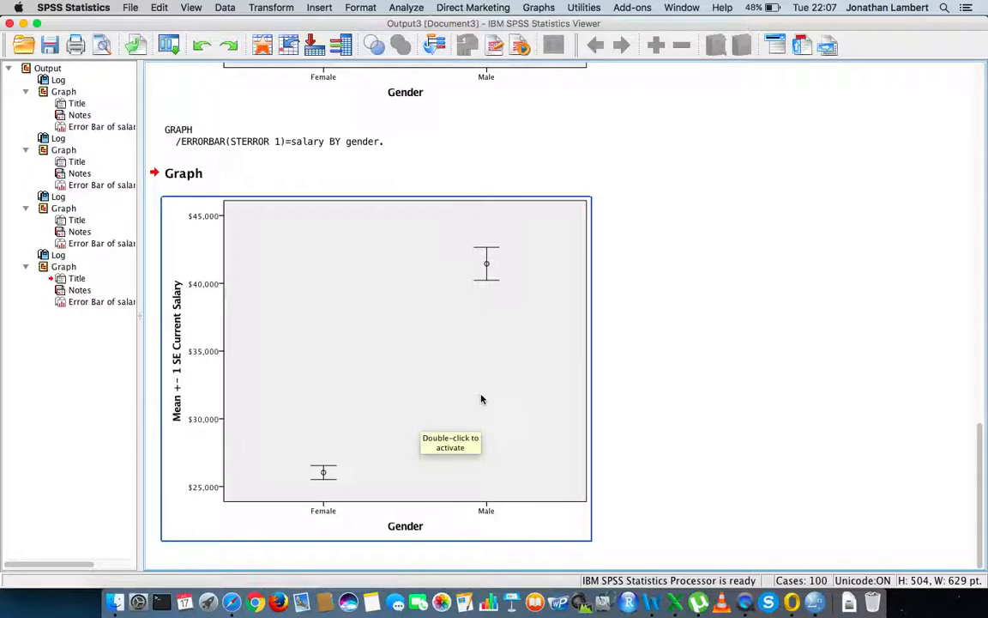
pyautogui.click(635, 482)
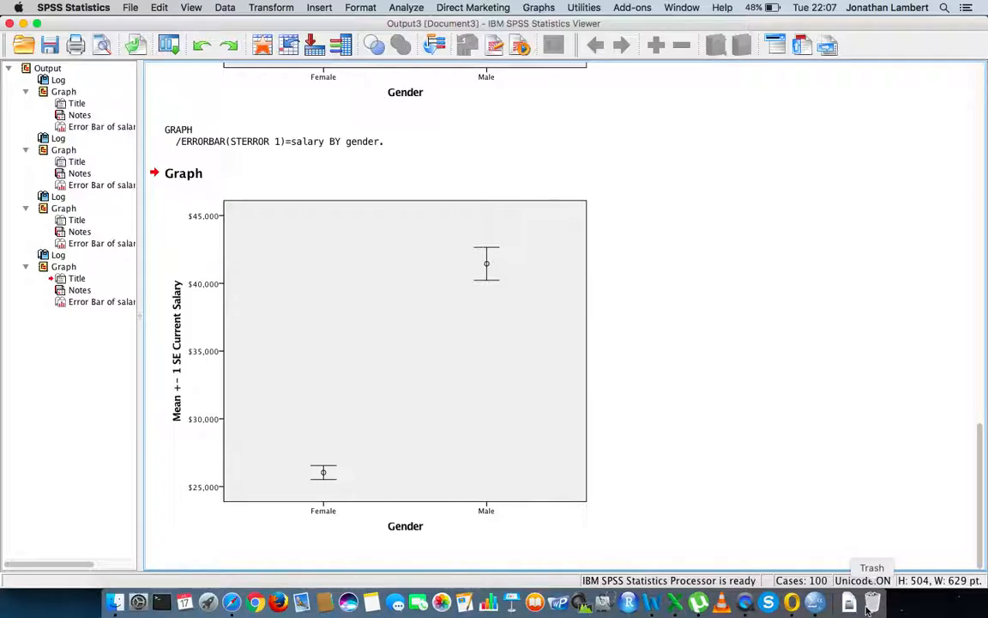